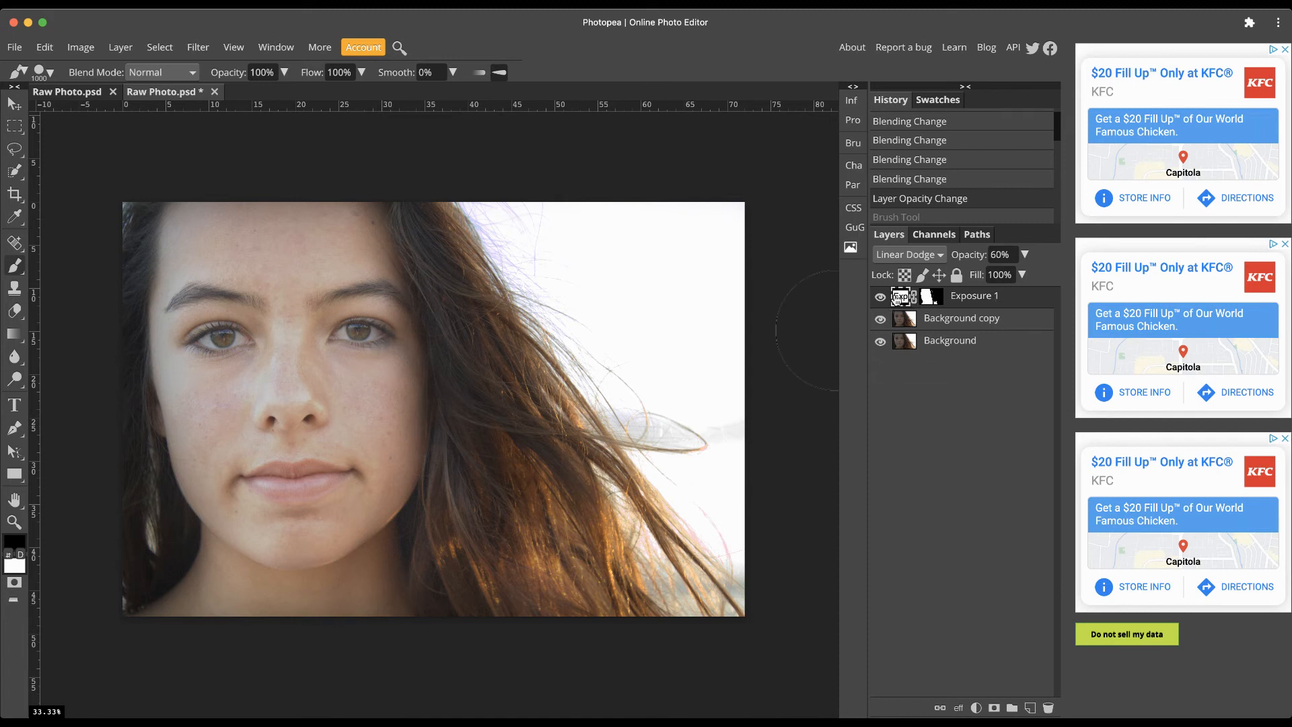
# Step: Set the Exposure 1 adjustment layer's offset to -0.030 and its exposure to 0.800
pyautogui.doubleClick(901, 301)
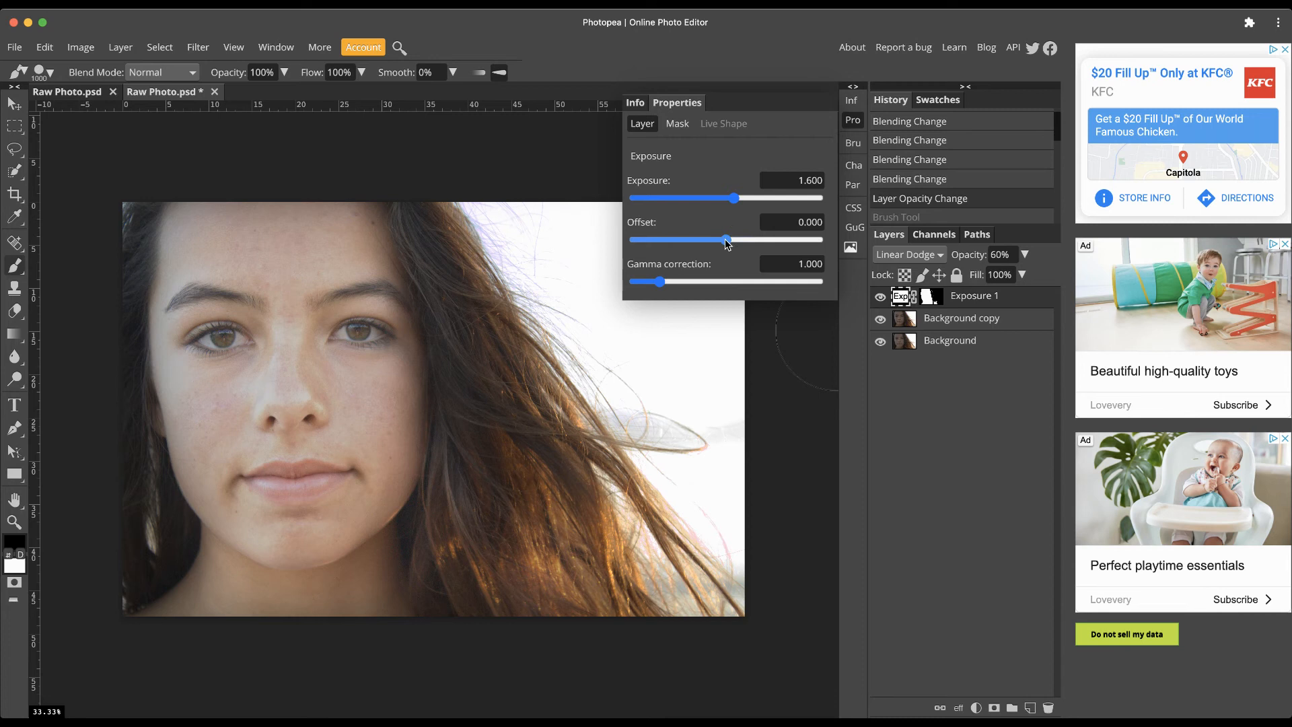
pyautogui.moveTo(726, 243)
pyautogui.mouseDown()
pyautogui.moveTo(773, 245)
pyautogui.moveTo(721, 245)
pyautogui.mouseUp()
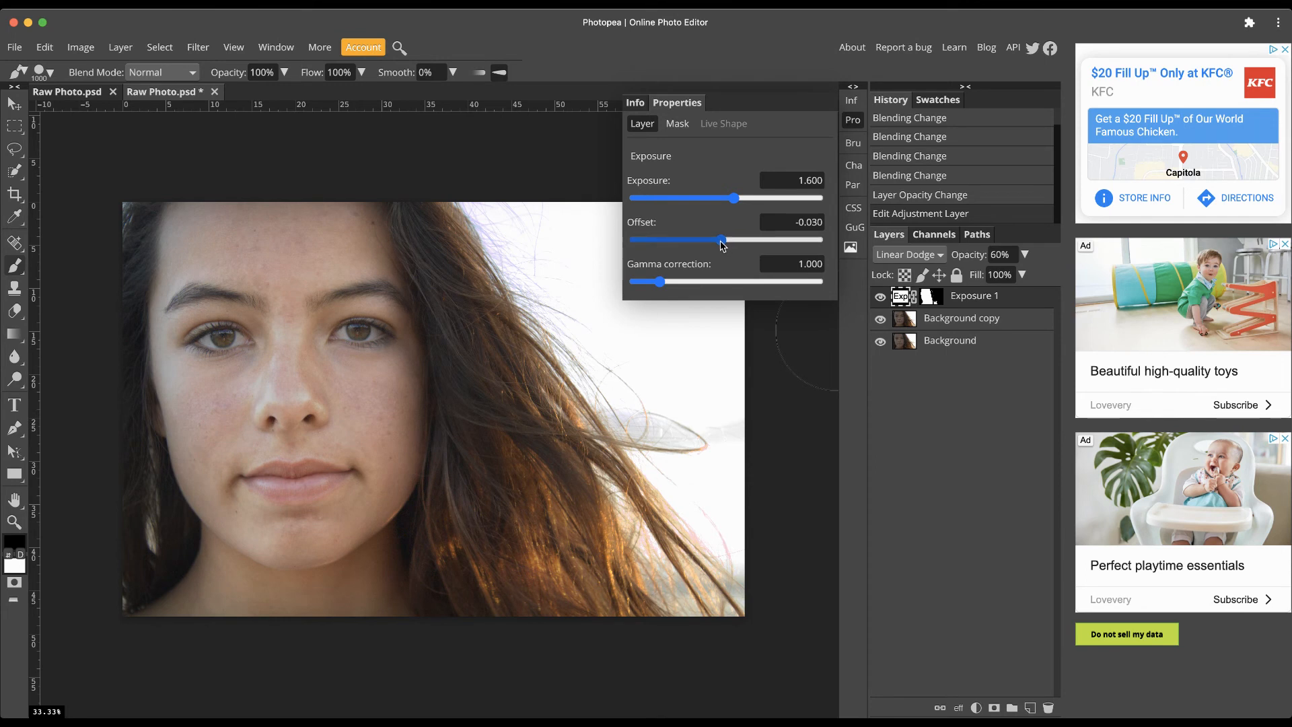
pyautogui.moveTo(735, 200)
pyautogui.mouseDown()
pyautogui.moveTo(745, 204)
pyautogui.moveTo(733, 206)
pyautogui.mouseUp()
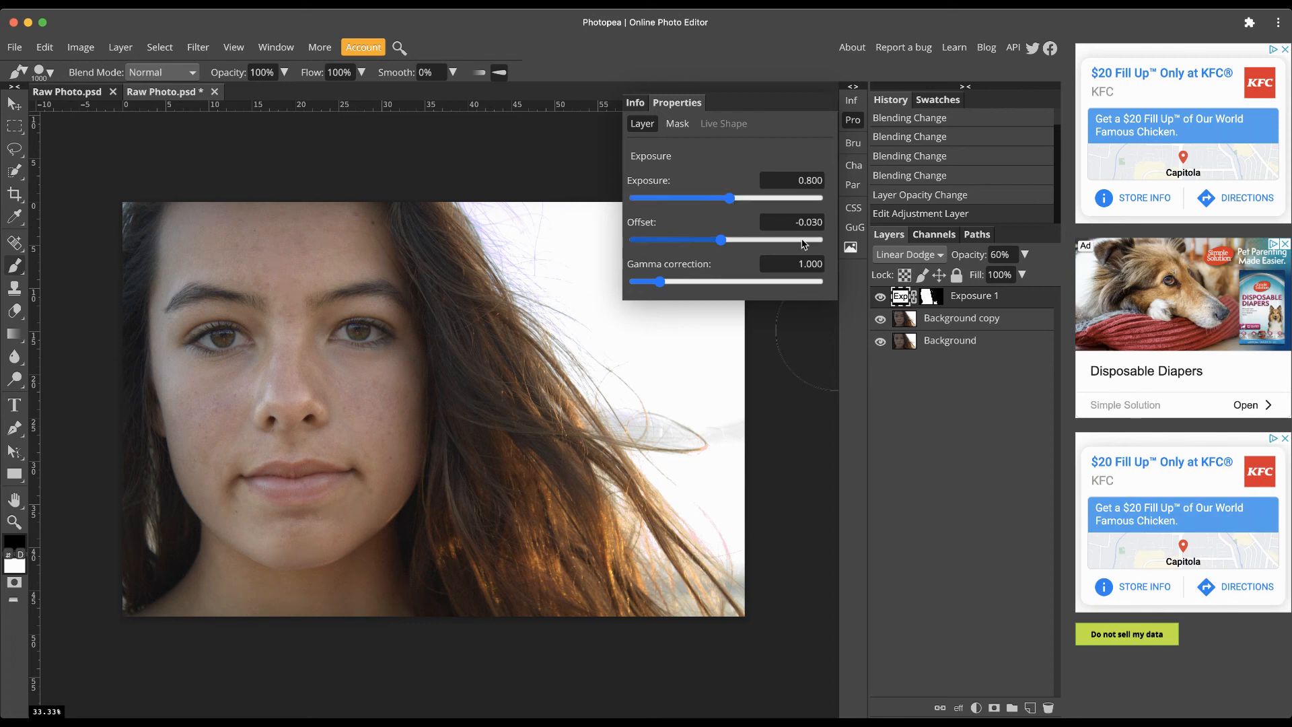
# Step: Try the Soft Light blend mode at 80% opacity on the Exposure 1 adjustment layer
pyautogui.click(917, 257)
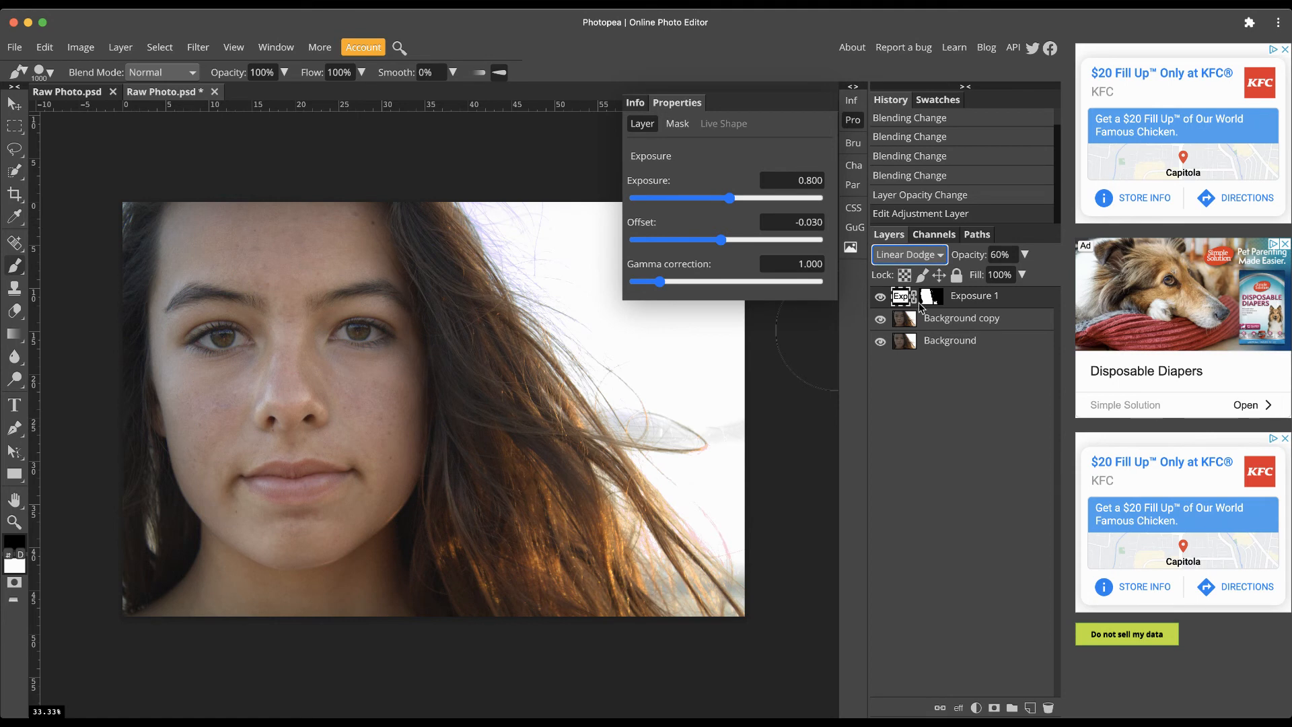
pyautogui.press('Down')
pyautogui.press('Down')
pyautogui.press('Down')
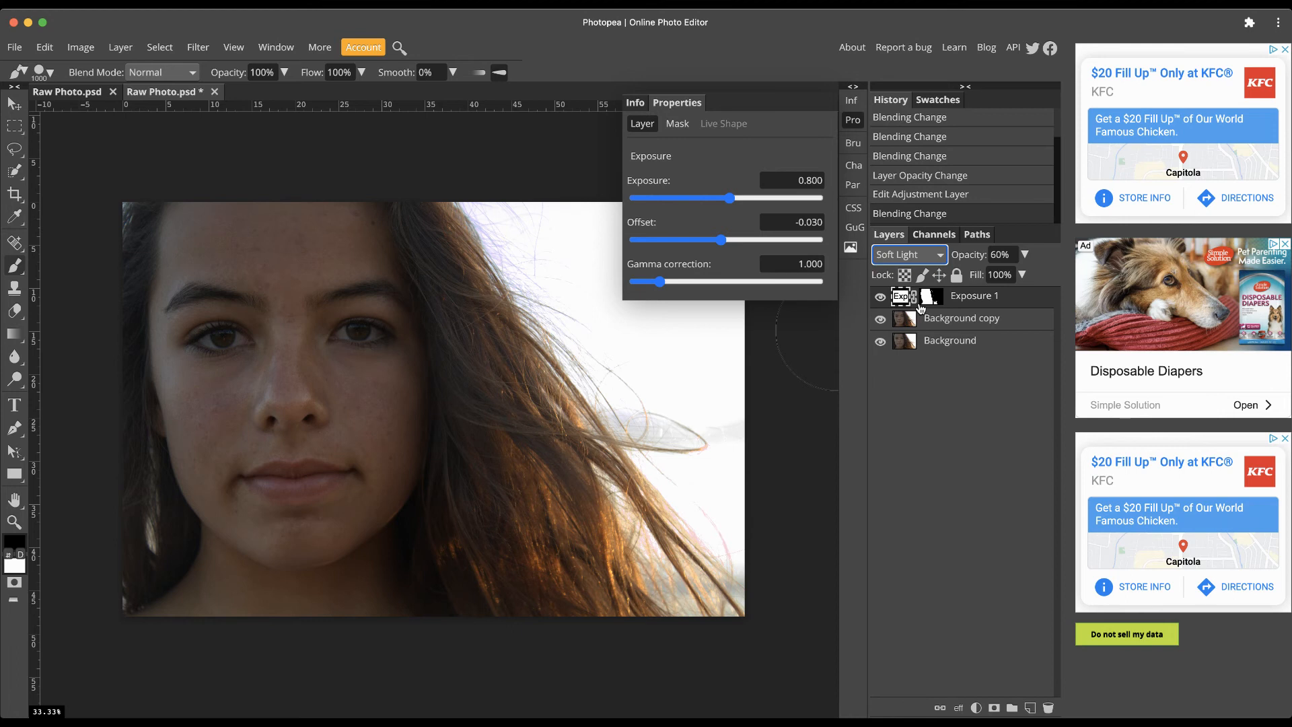
pyautogui.click(1025, 256)
pyautogui.moveTo(999, 276)
pyautogui.mouseDown()
pyautogui.moveTo(1029, 282)
pyautogui.moveTo(960, 281)
pyautogui.moveTo(1015, 283)
pyautogui.mouseUp()
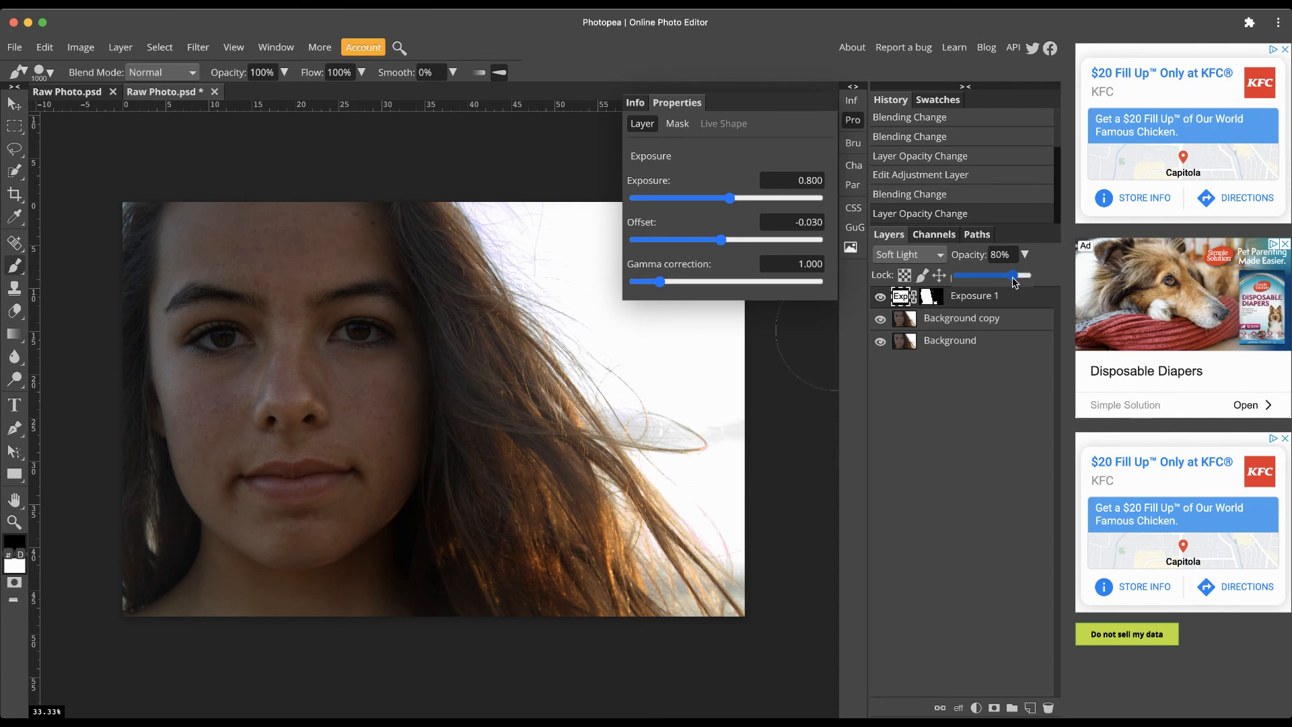
# Step: Try the Linear Light blend mode on the Exposure 1 layer and return it to Linear Dodge
pyautogui.click(938, 259)
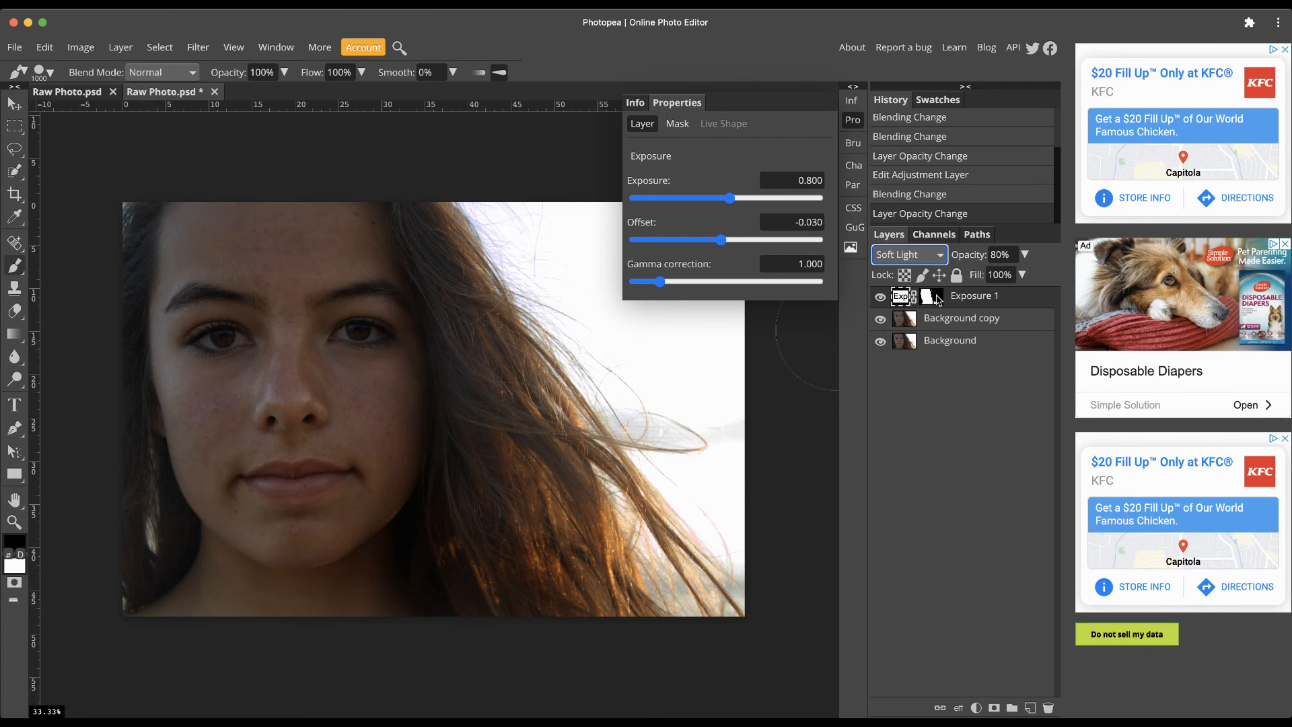
pyautogui.press('Down')
pyautogui.press('Down')
pyautogui.press('Down')
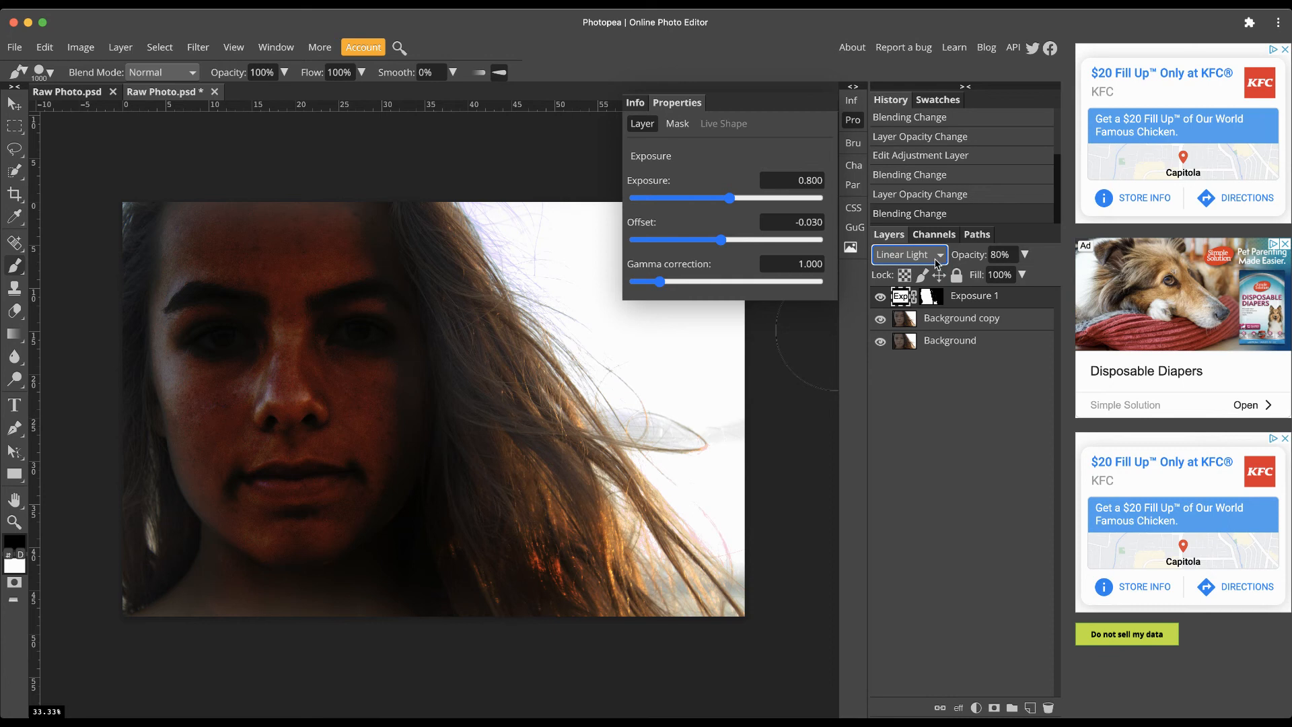
pyautogui.click(939, 165)
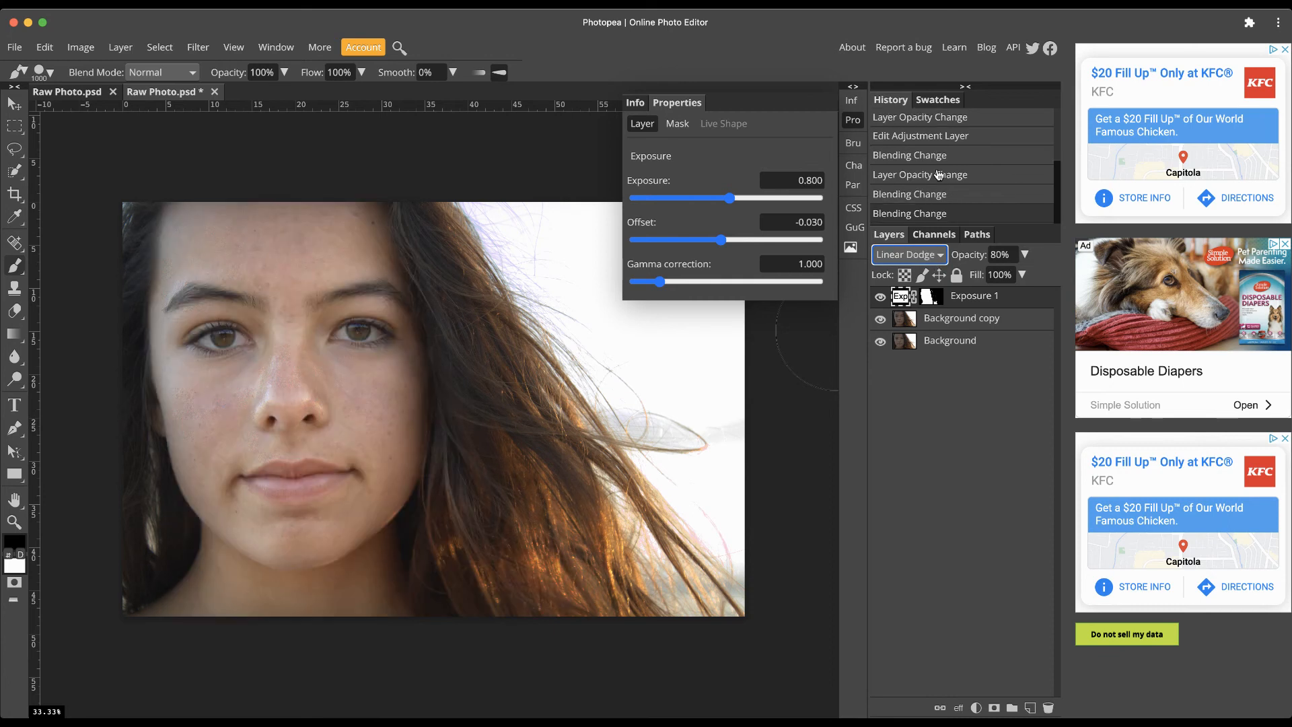
# Step: Set the Exposure 1 adjustment layer's opacity to 73% and close its adjustment properties
pyautogui.click(1025, 256)
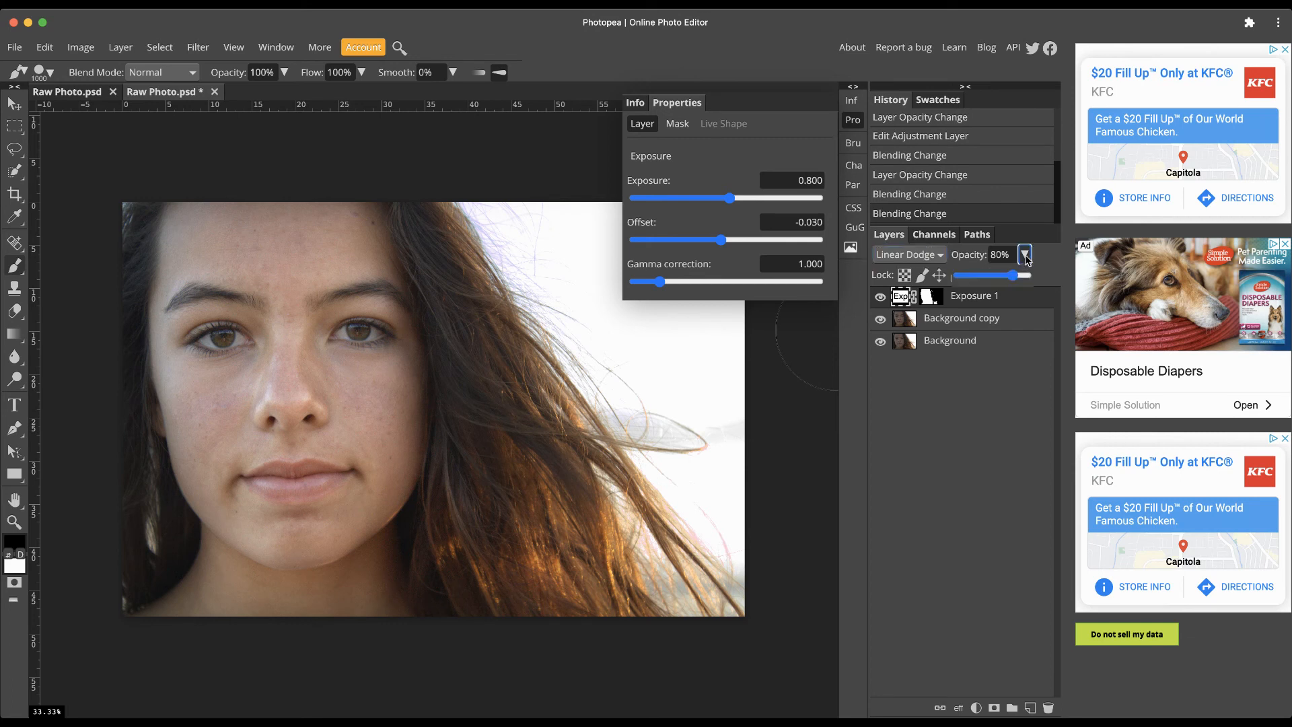
pyautogui.moveTo(1016, 279)
pyautogui.mouseDown()
pyautogui.moveTo(995, 276)
pyautogui.moveTo(1015, 277)
pyautogui.mouseUp()
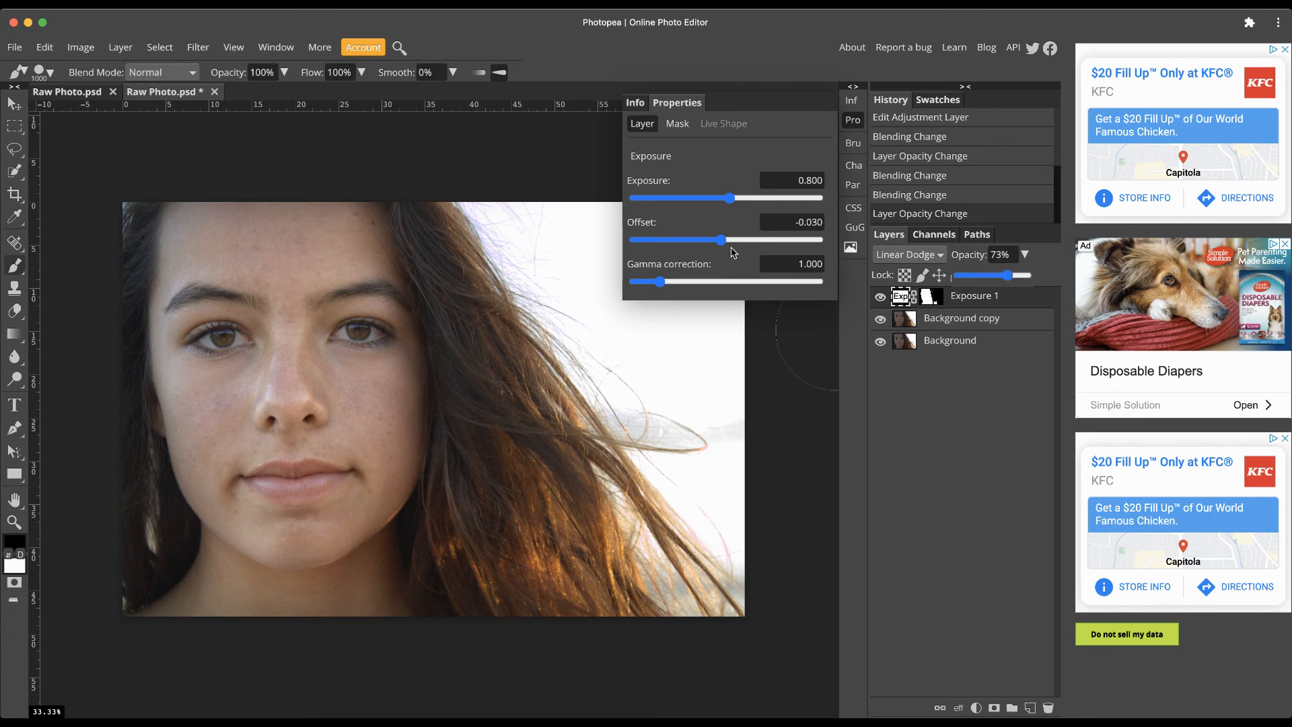
pyautogui.click(853, 121)
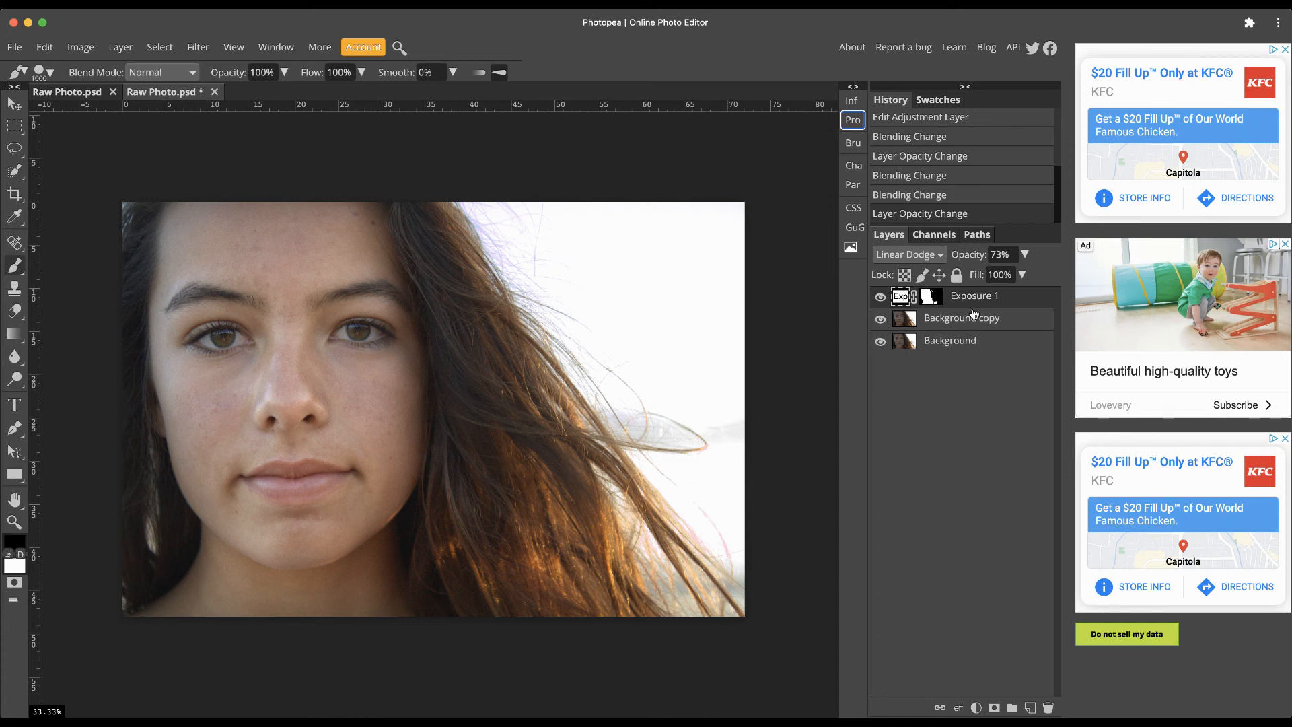
# Step: Stamp all visible layers into a new merged layer on top and hide the three original layers beneath it
pyautogui.press('super+alt+shift+e')
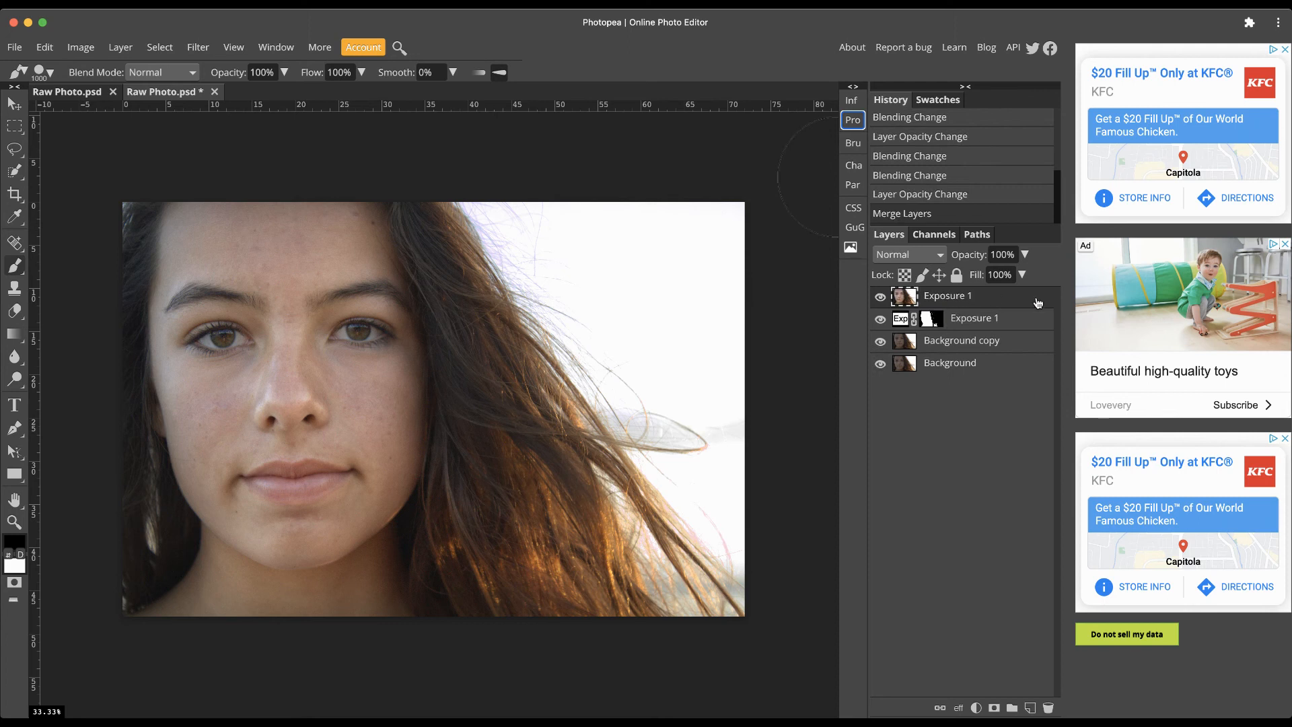
pyautogui.click(880, 319)
pyautogui.click(881, 341)
pyautogui.click(881, 363)
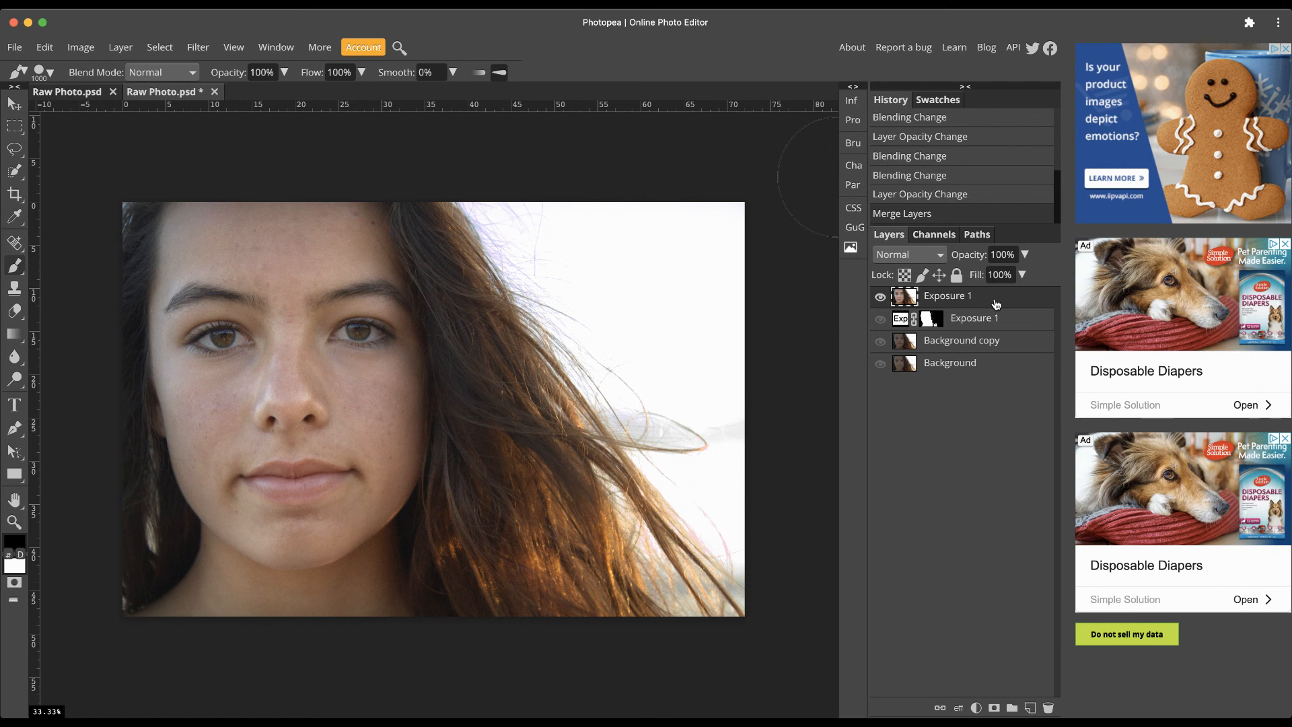
# Step: Duplicate the merged Exposure 1 layer and rename the copy "blemishes"
pyautogui.rightClick(999, 303)
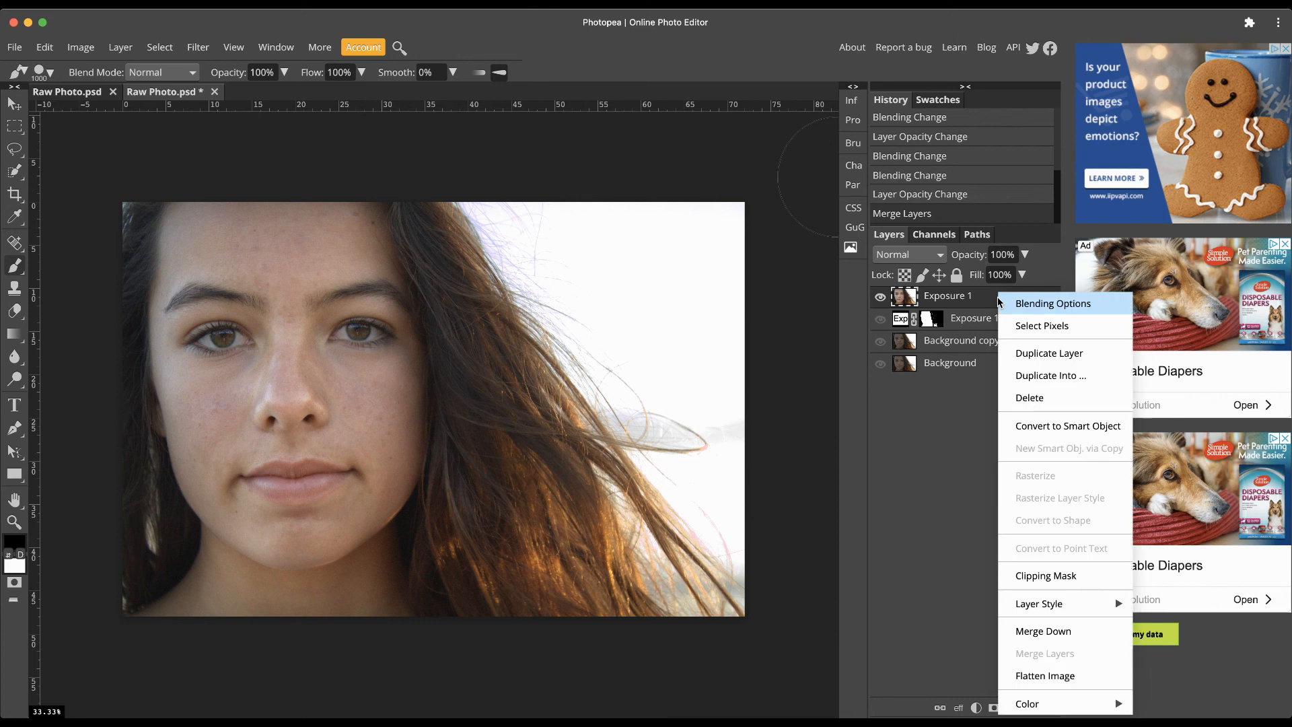
pyautogui.click(984, 306)
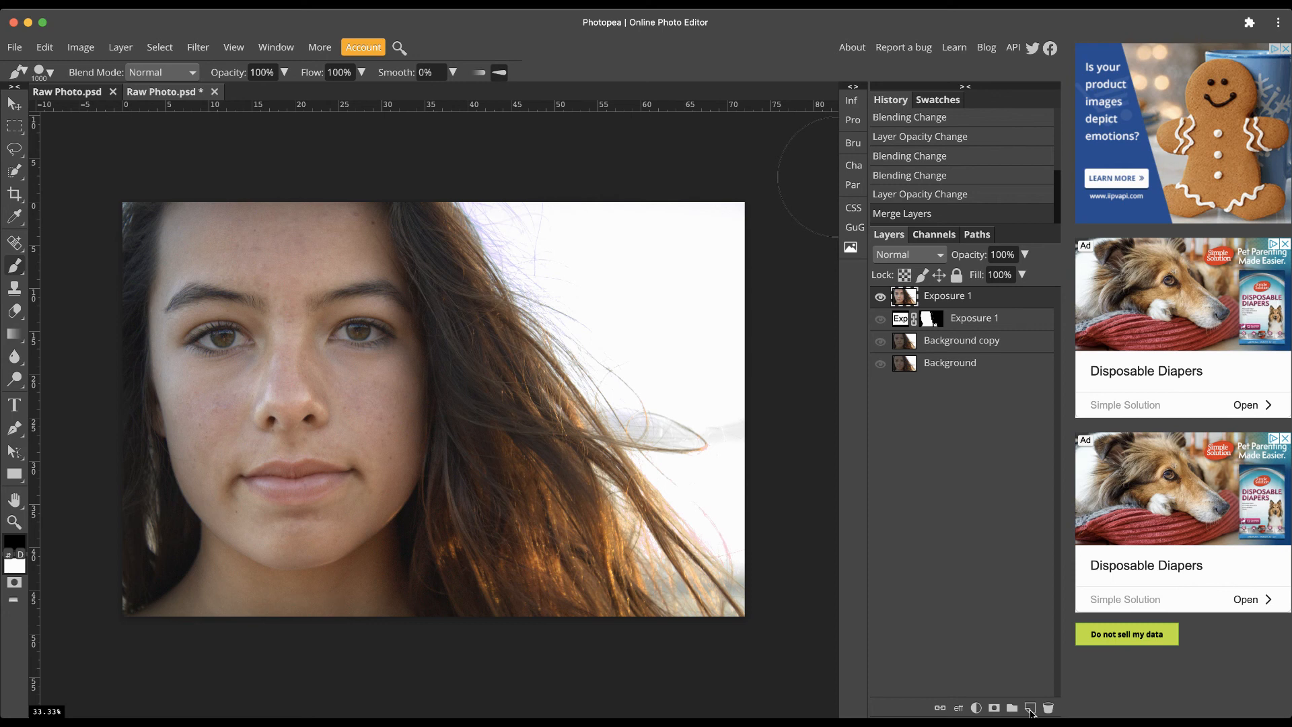
pyautogui.moveTo(1031, 709); pyautogui.dragTo(1031, 709)
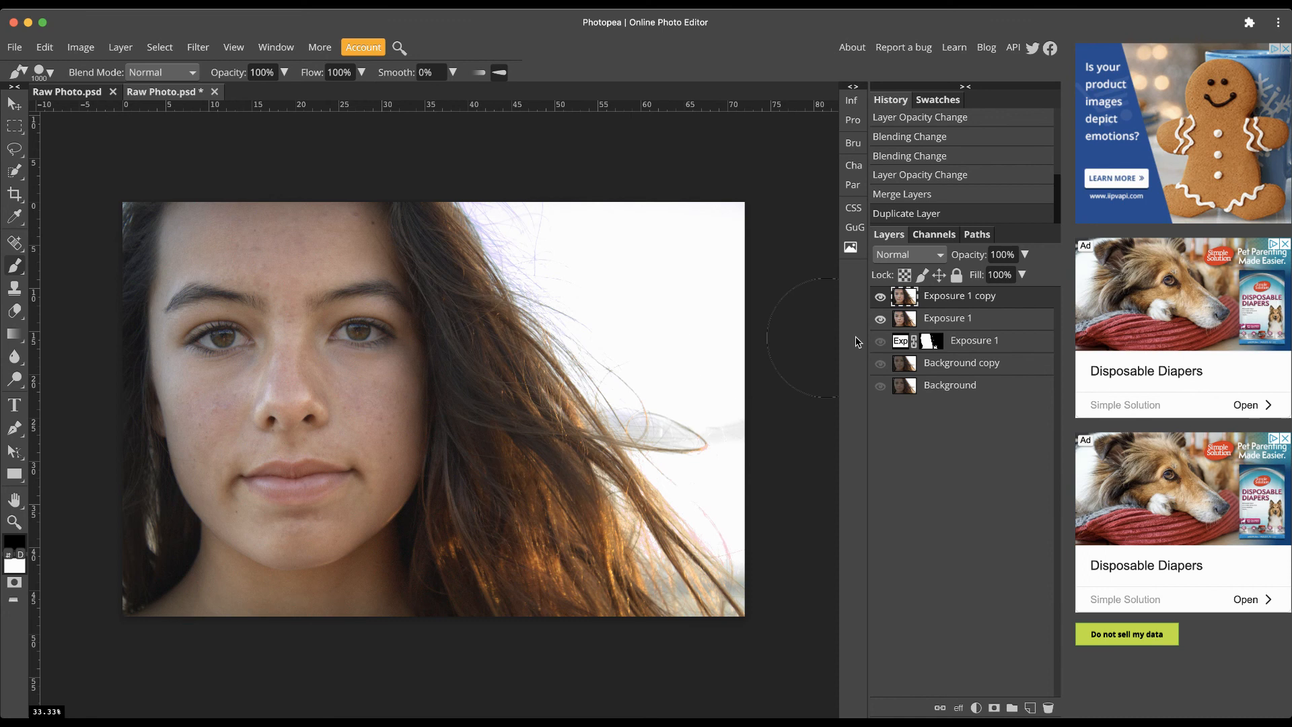
pyautogui.doubleClick(945, 295)
pyautogui.write('ble')
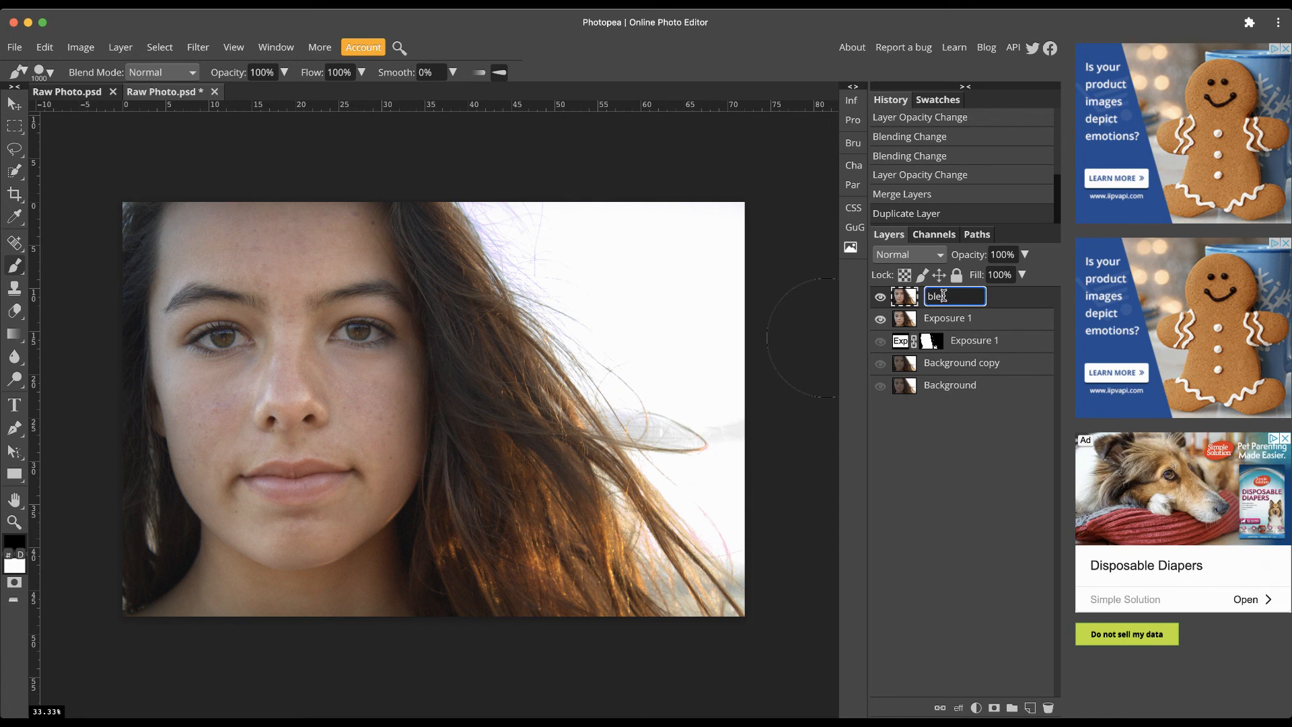
pyautogui.write('n')
pyautogui.write('ishes')
pyautogui.click(1034, 302)
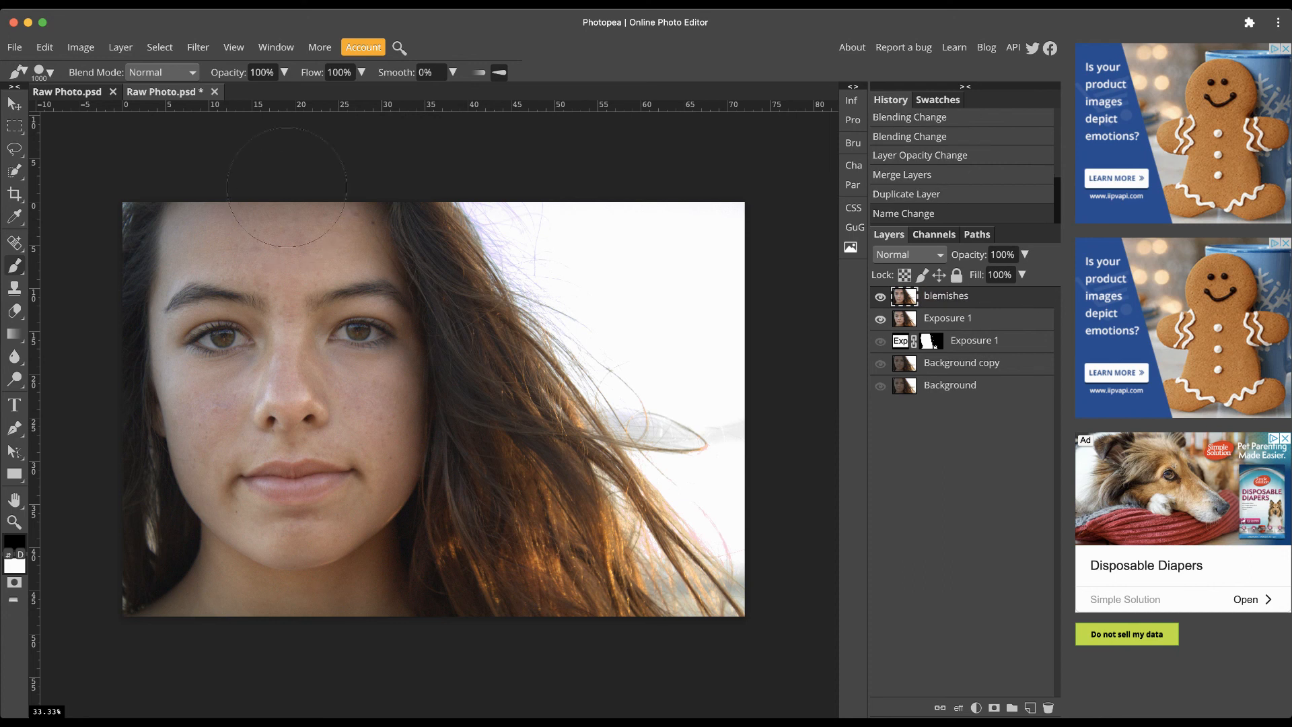
# Step: Remove the blemishes above the inner eyebrow and on the cheek beside the nose with a smaller Spot Healing Brush
pyautogui.click(14, 241)
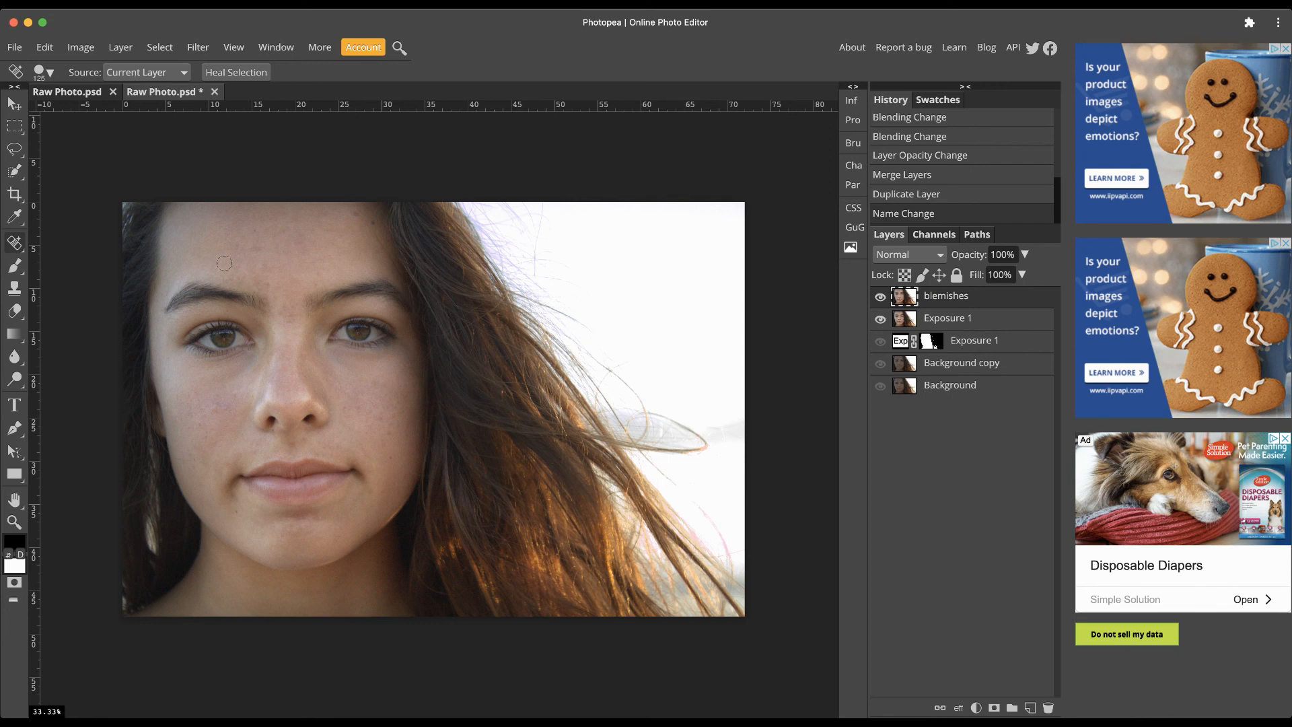
pyautogui.press('[')
pyautogui.press('[')
pyautogui.hotkey('ctrl', '+')
pyautogui.hotkey('ctrl', '+')
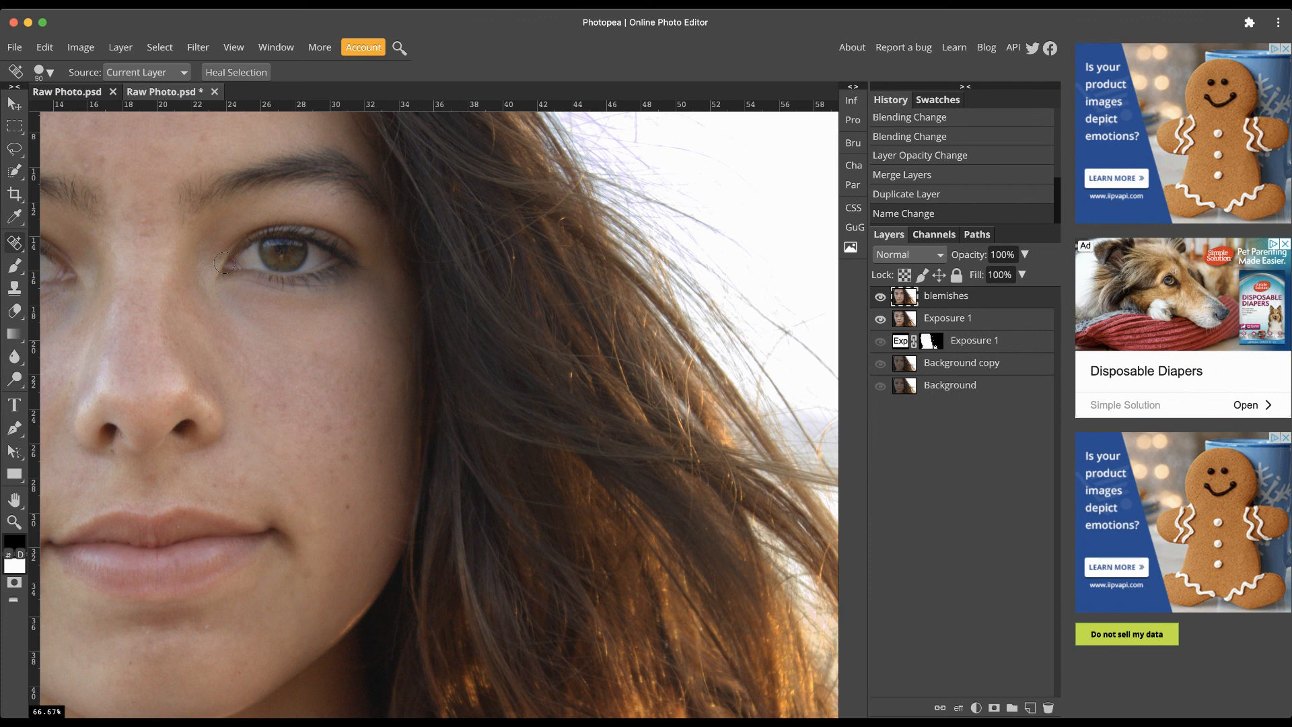
pyautogui.moveTo(196, 277); pyautogui.dragTo(474, 290)
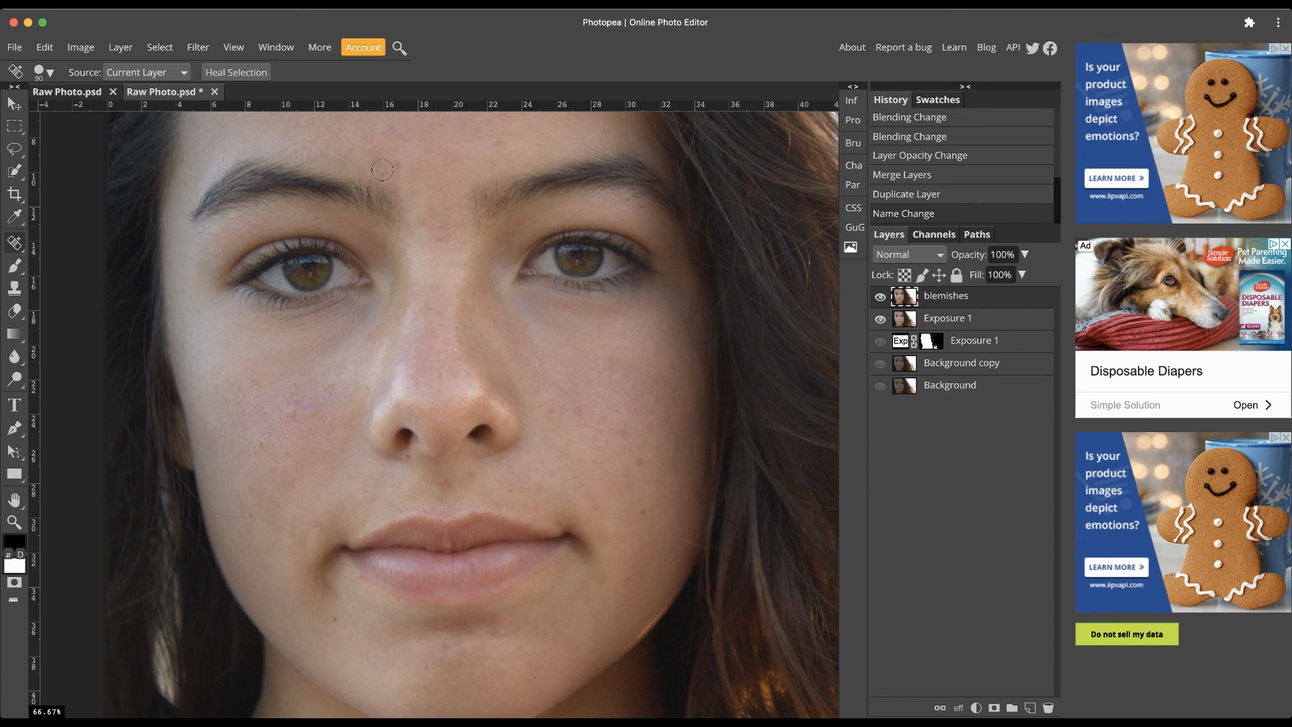
pyautogui.click(382, 169)
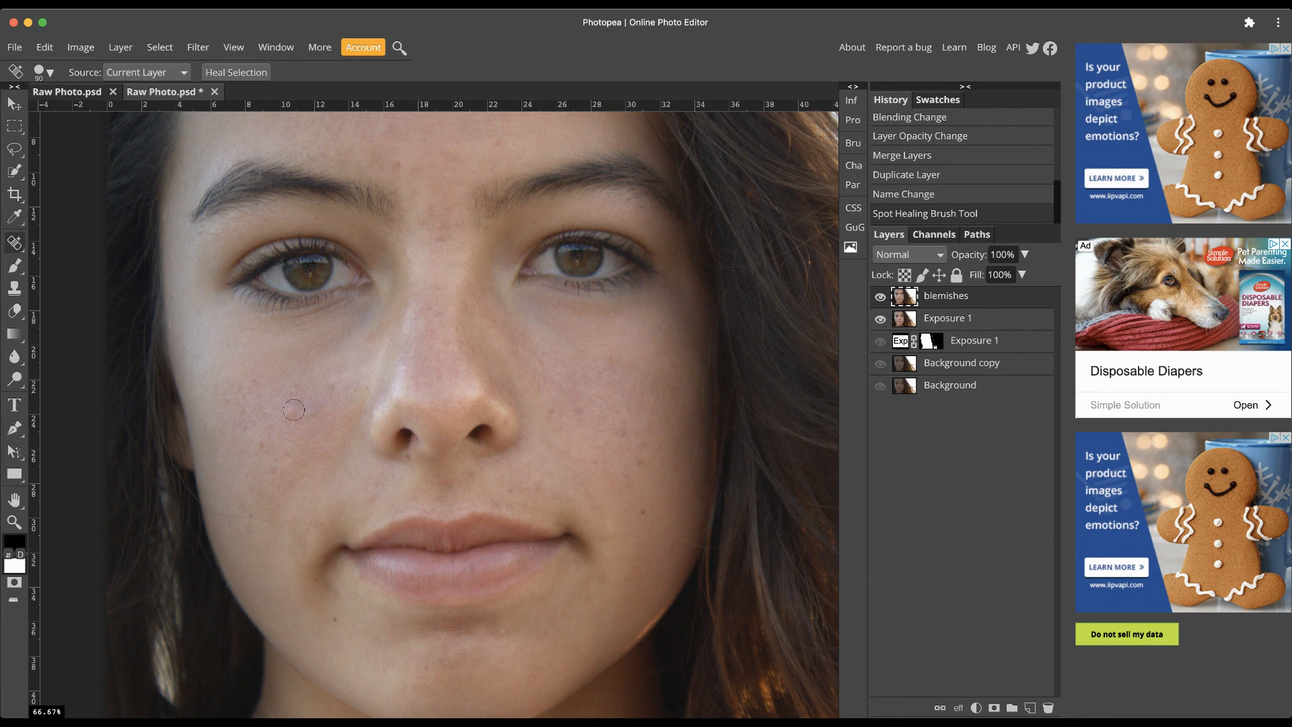
pyautogui.moveTo(294, 410); pyautogui.dragTo(325, 410)
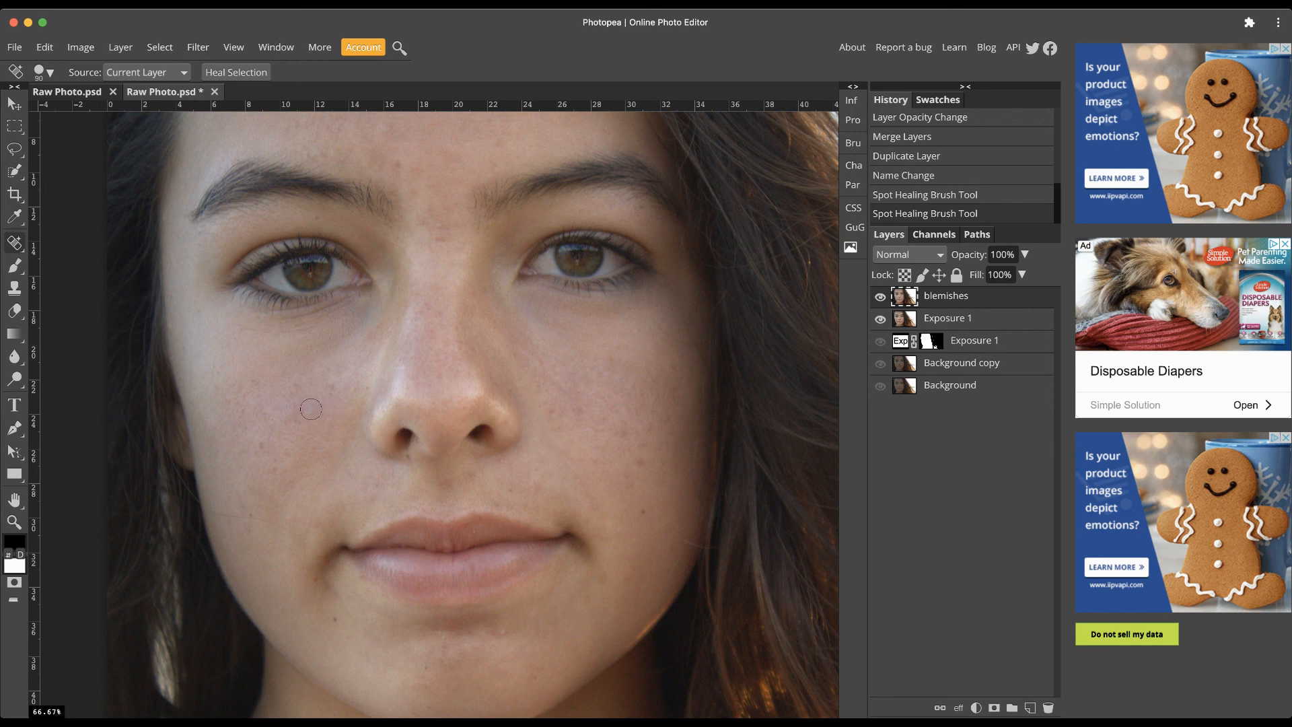
pyautogui.click(311, 409)
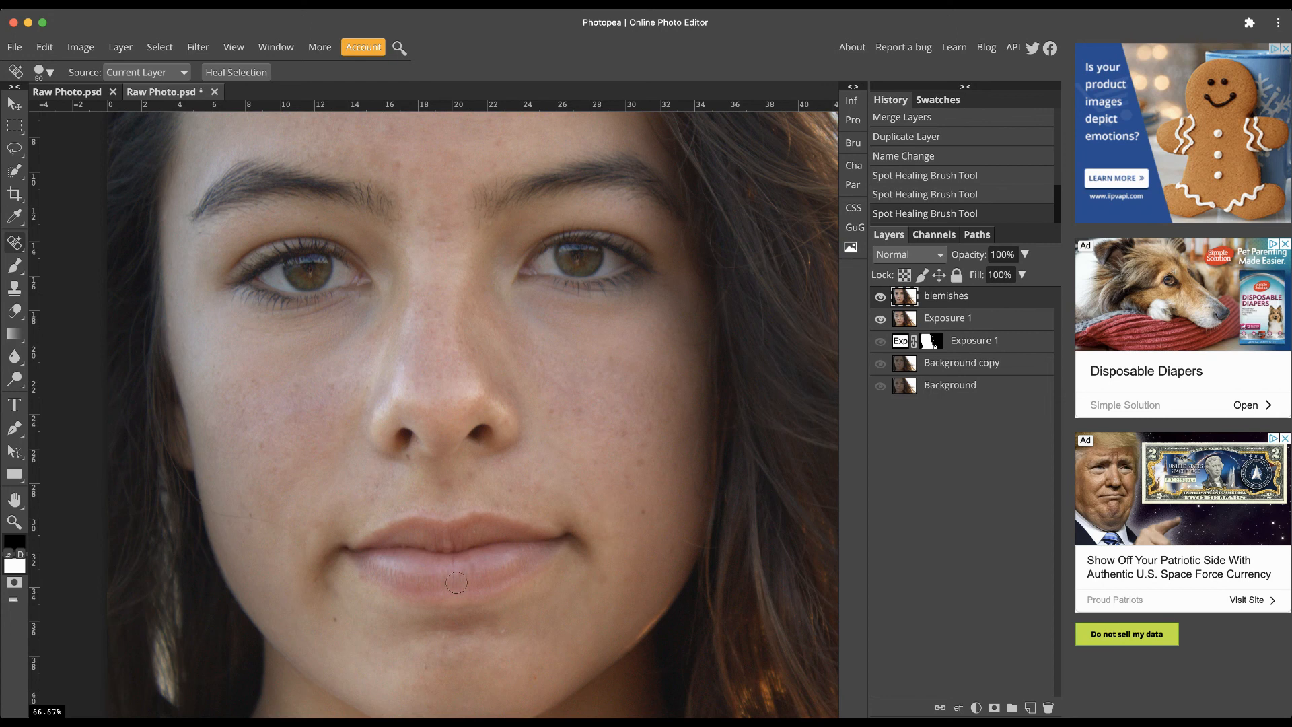
# Step: Heal the spots on the chin, beside the nostril and between the eyebrows
pyautogui.click(505, 633)
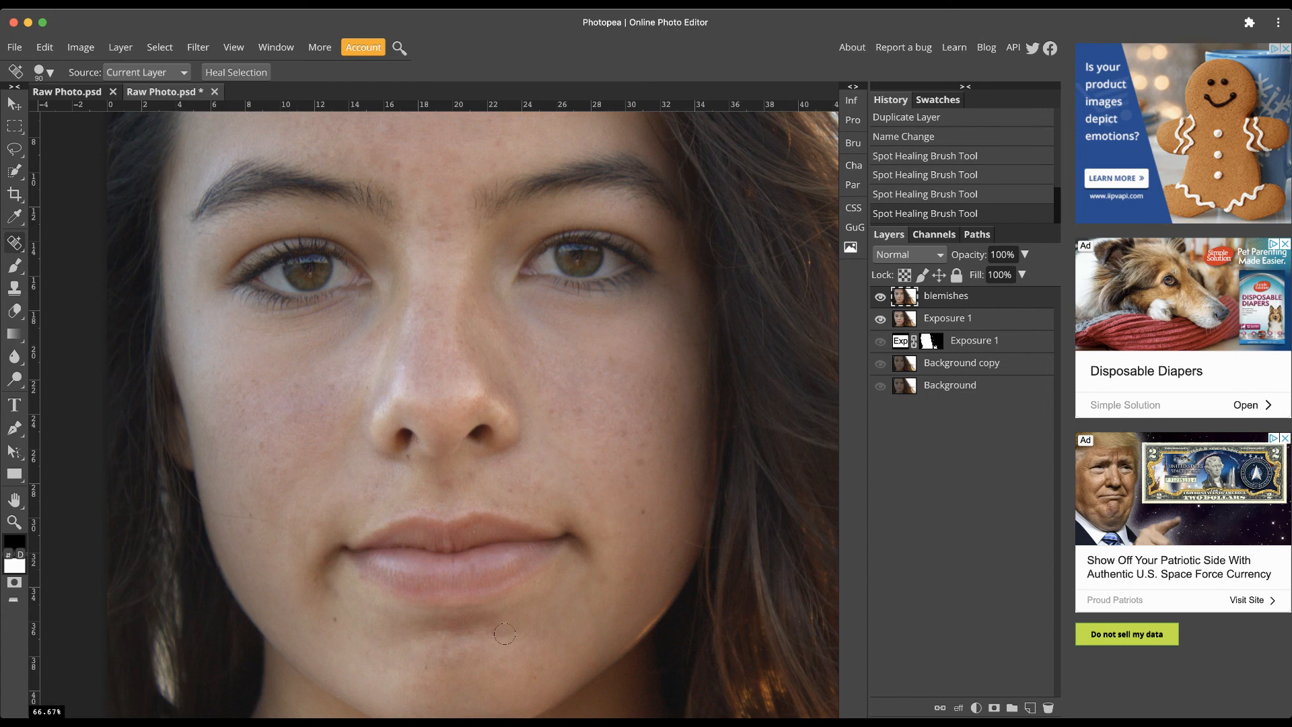
pyautogui.click(501, 461)
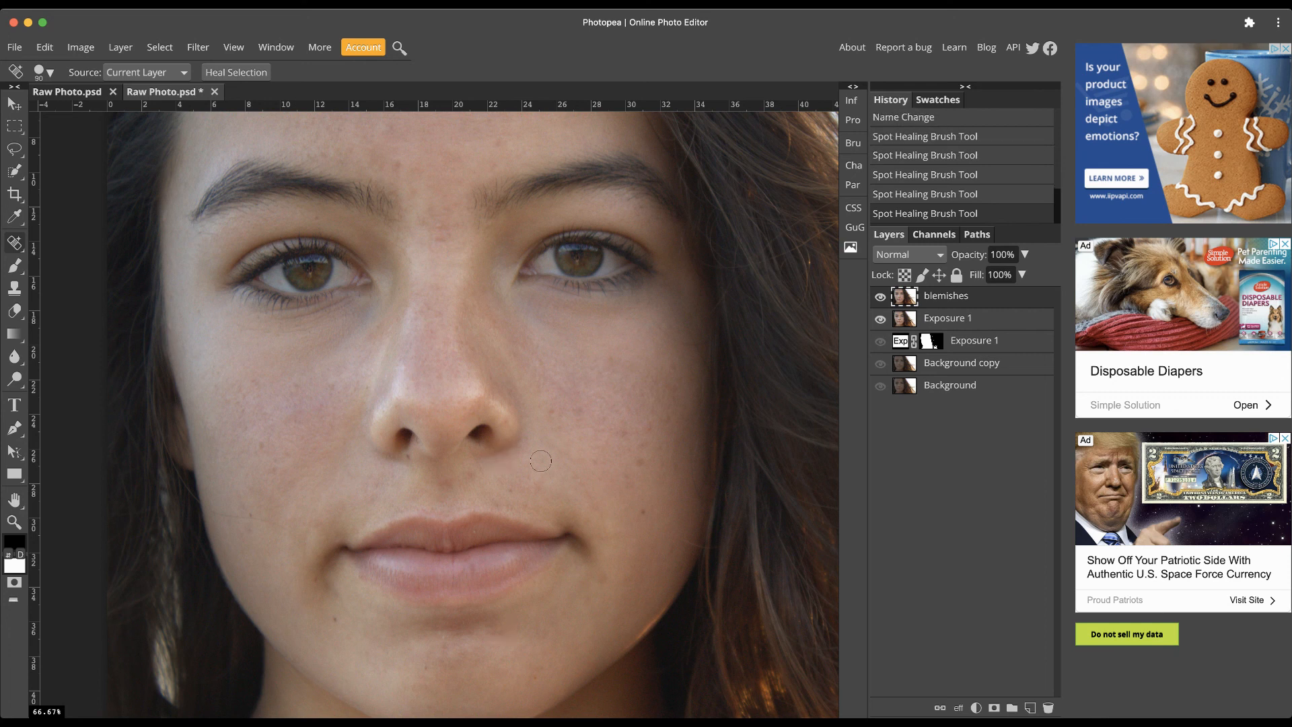
pyautogui.click(438, 228)
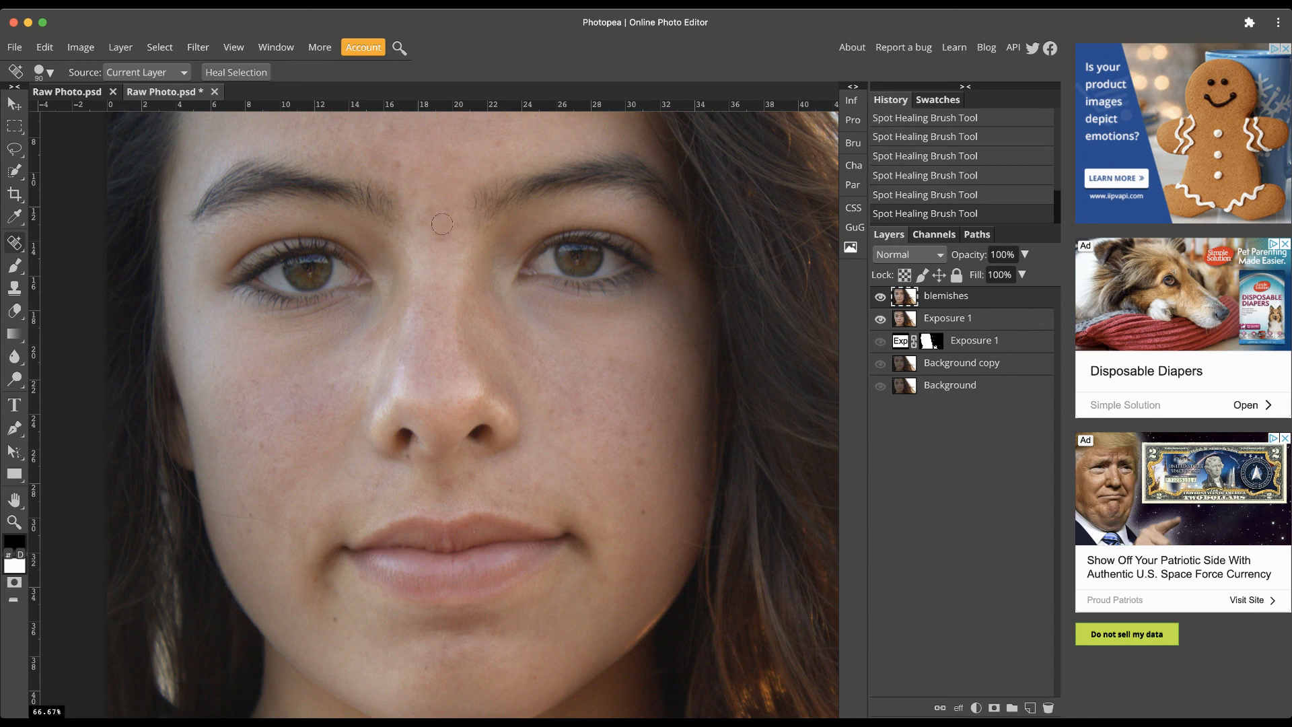
# Step: Heal the spots on the upper forehead near the hairline and on the chin below the lips
pyautogui.scroll(5, 557, 213)
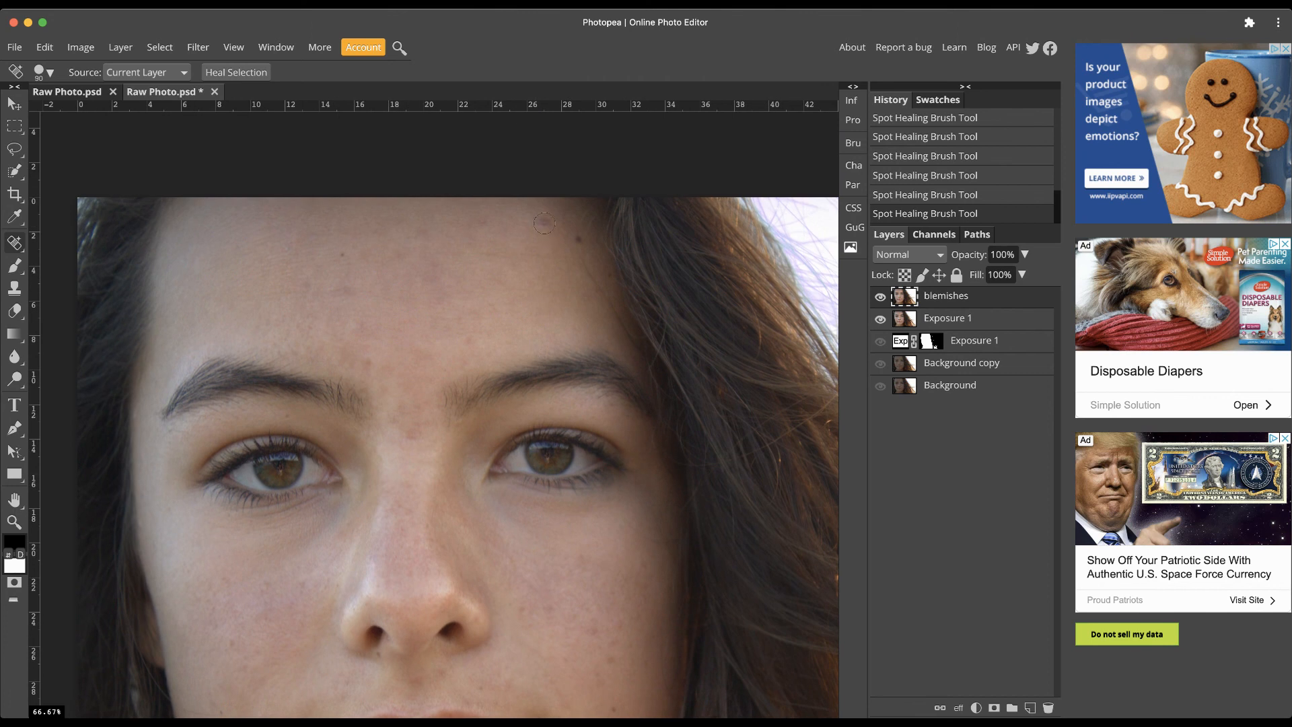
pyautogui.click(544, 223)
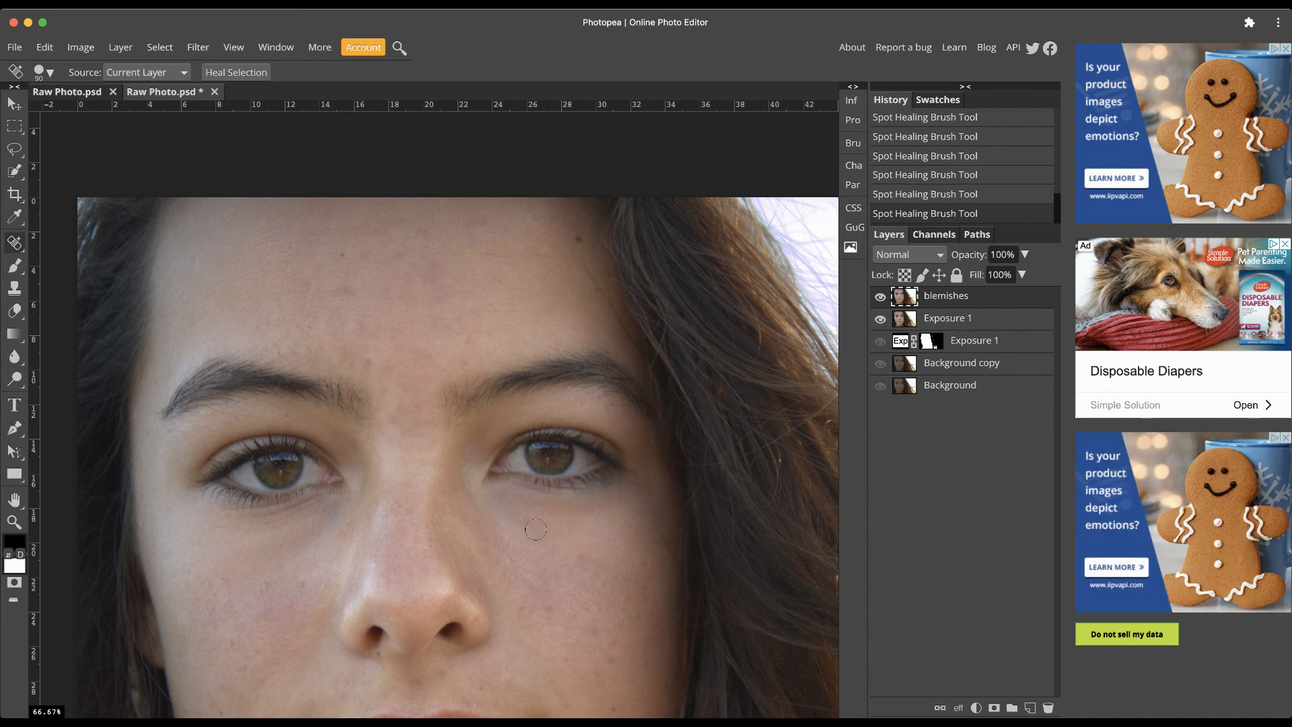
pyautogui.moveTo(566, 543); pyautogui.dragTo(582, 286)
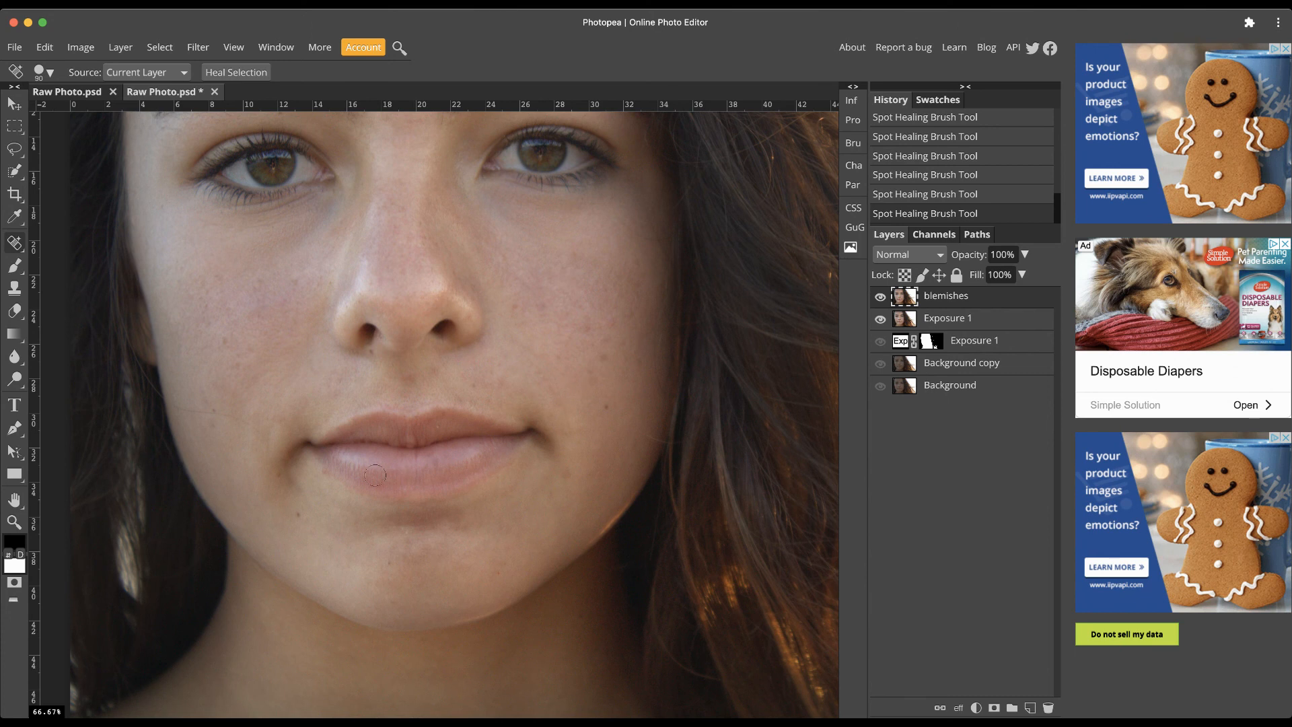
pyautogui.click(403, 535)
# Step: Compare the portrait before and after the healing by toggling the blemishes layer's visibility, leaving the layer visible
pyautogui.click(880, 299)
pyautogui.click(880, 298)
pyautogui.hotkey('ctrl', '-')
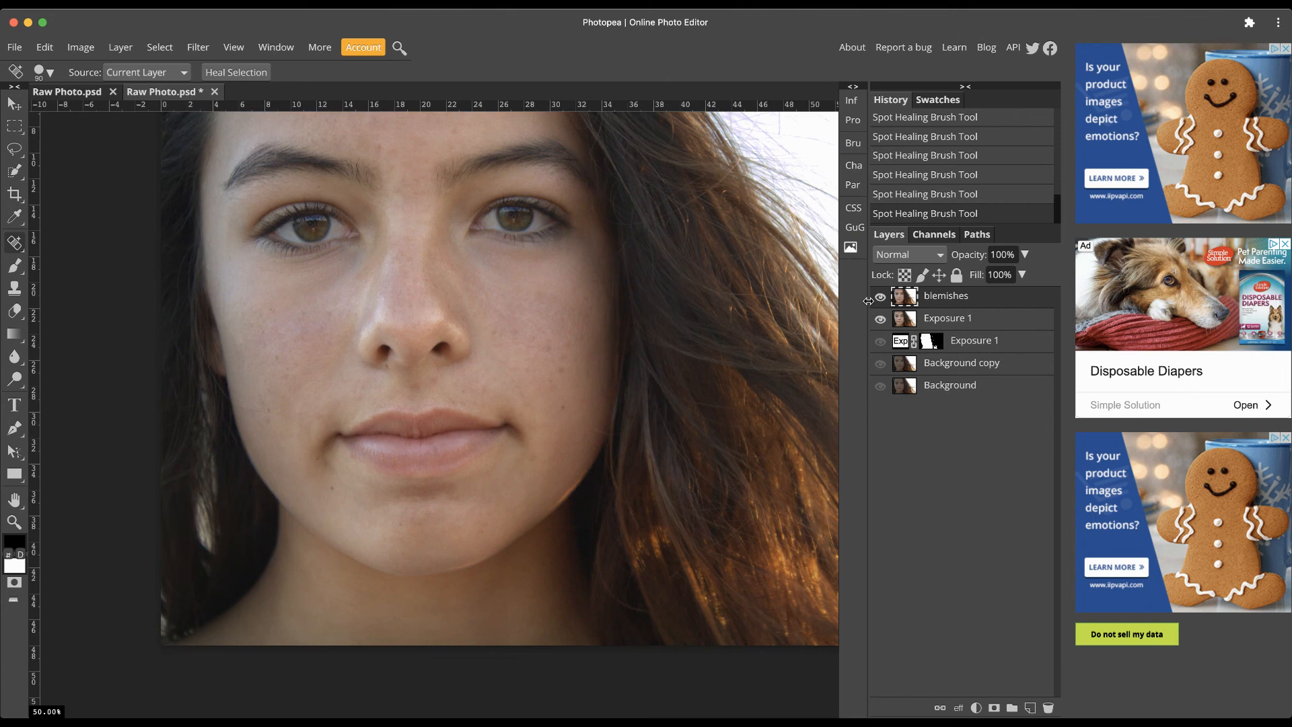
pyautogui.hotkey('ctrl', '-')
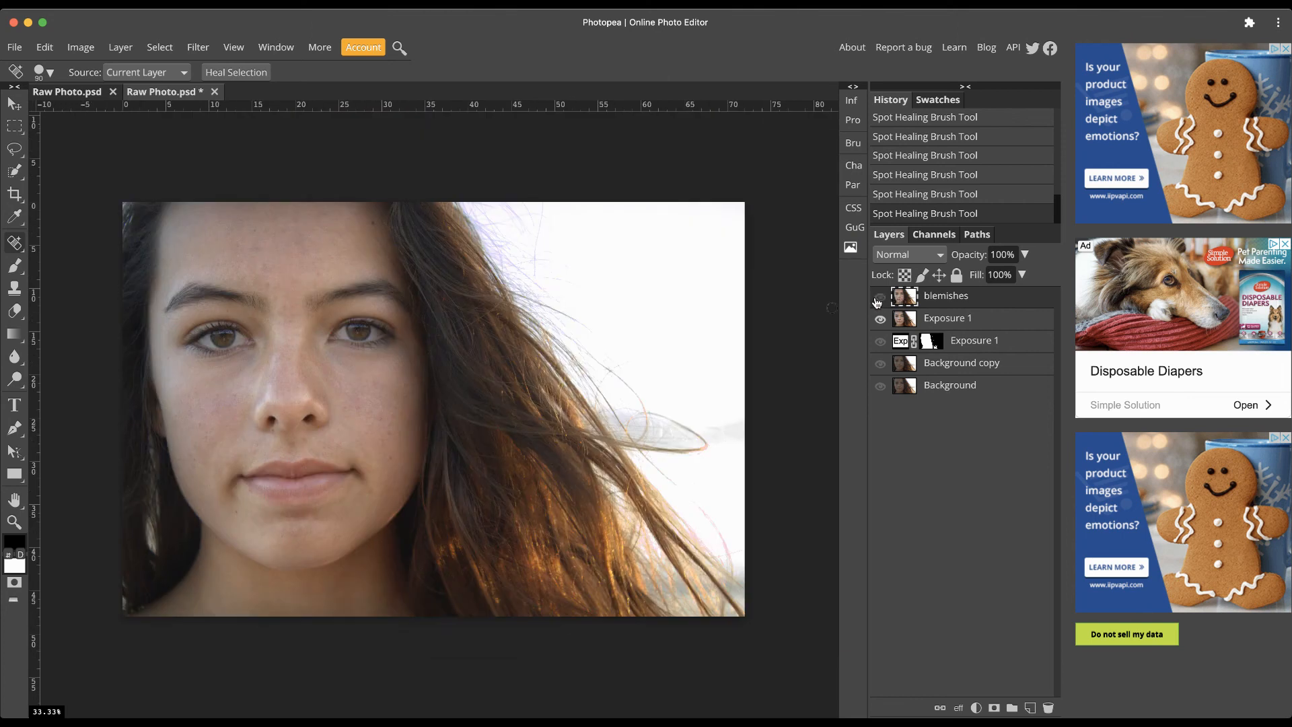
pyautogui.click(879, 302)
pyautogui.click(879, 302)
pyautogui.click(878, 302)
pyautogui.click(878, 301)
pyautogui.click(879, 301)
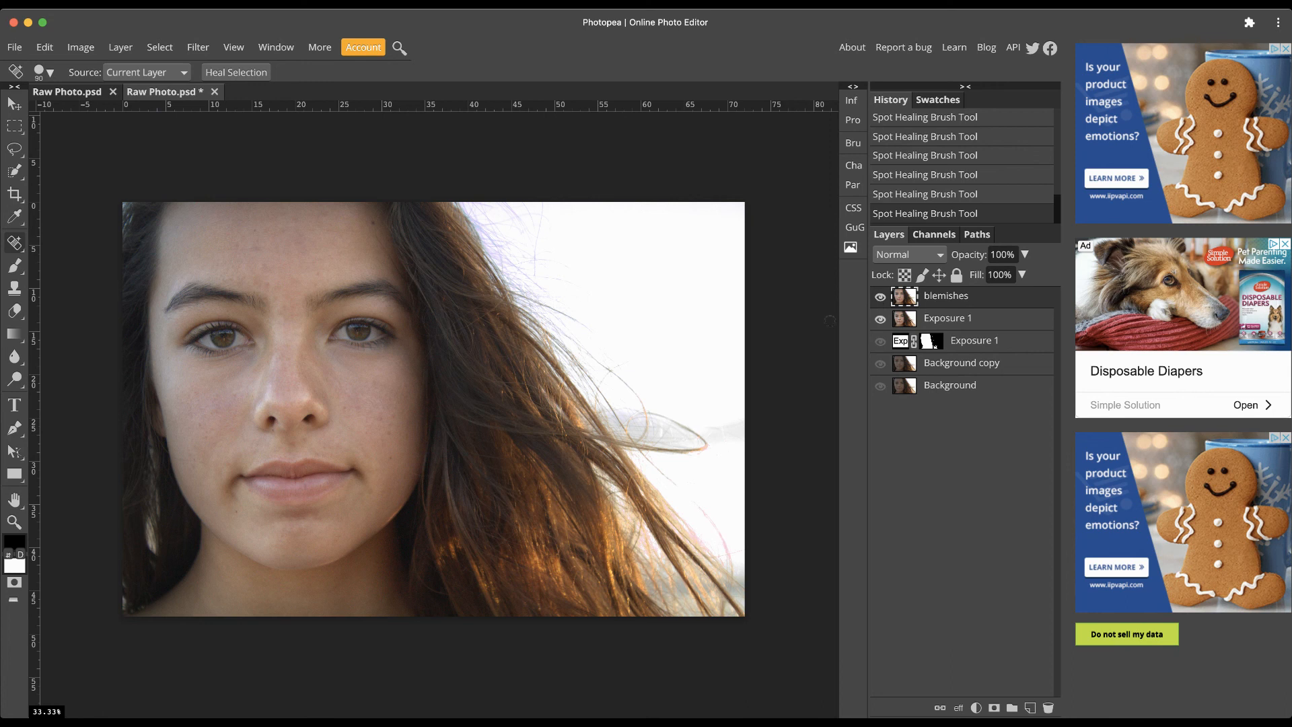